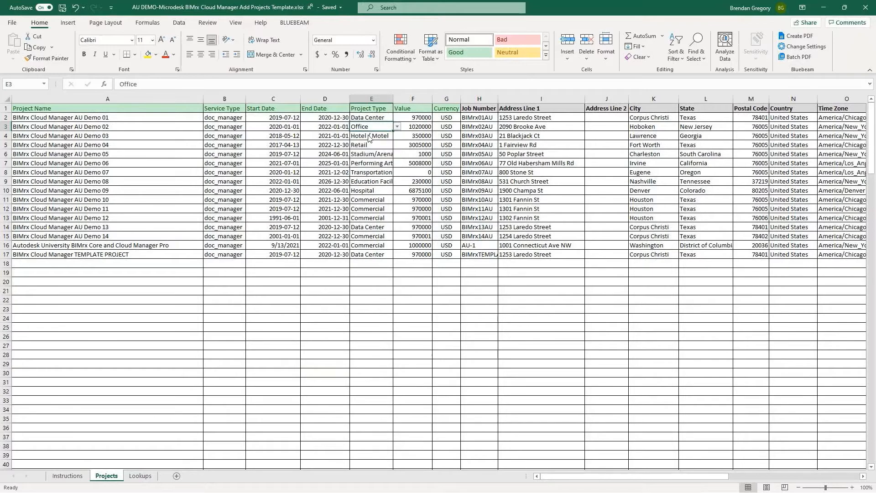
# Step: Switch to BIMrx Cloud Manager and load the project list from the AU DEMO Add Projects Template workbook
pyautogui.click(824, 7)
pyautogui.click(59, 89)
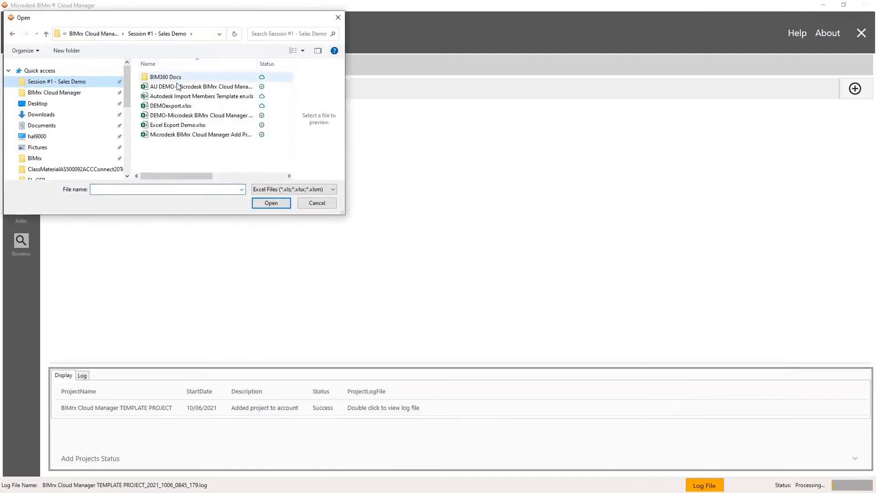
pyautogui.click(180, 87)
pyautogui.click(276, 203)
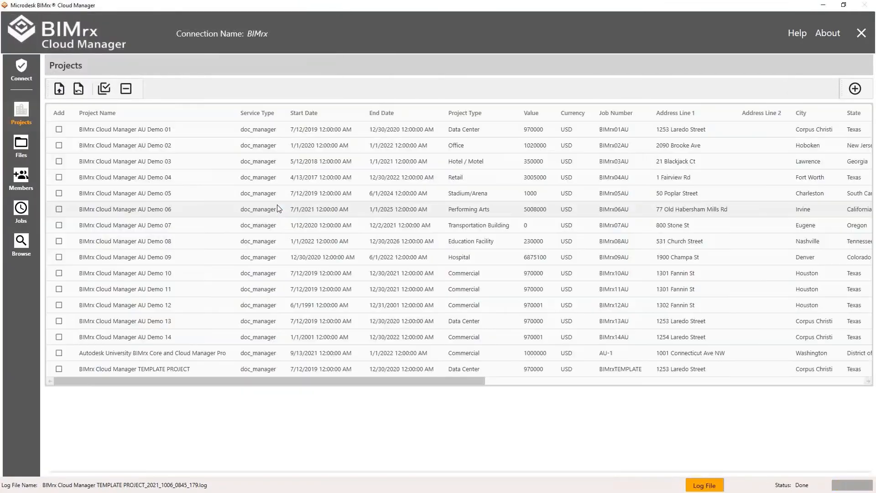
# Step: Add all listed projects except BIMrx Cloud Manager TEMPLATE PROJECT to the account and enlarge the status results area
pyautogui.click(104, 90)
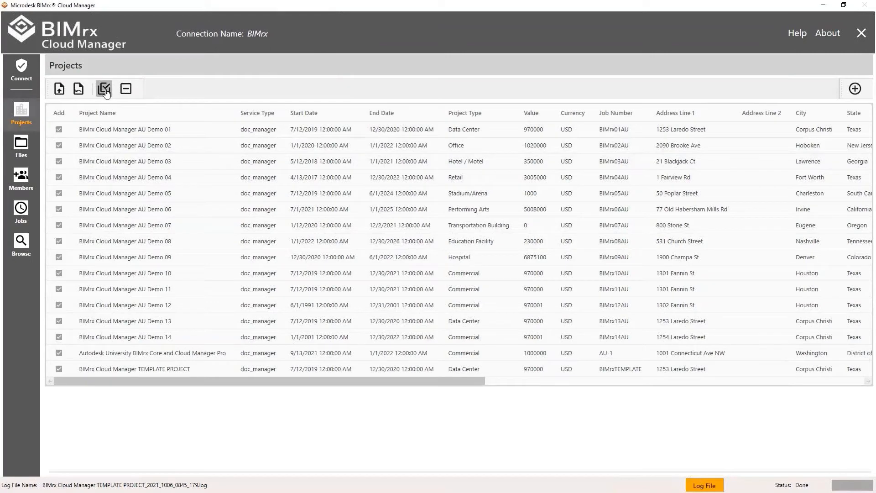
pyautogui.click(59, 369)
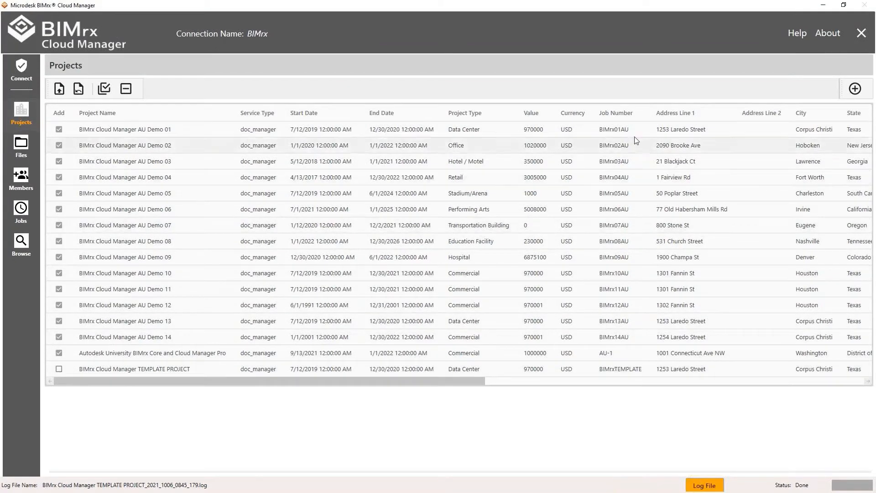
pyautogui.click(855, 90)
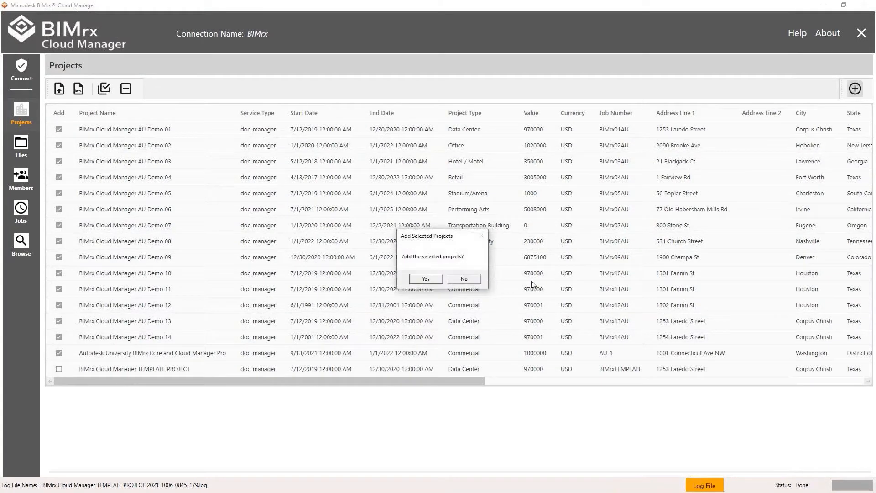
pyautogui.click(426, 279)
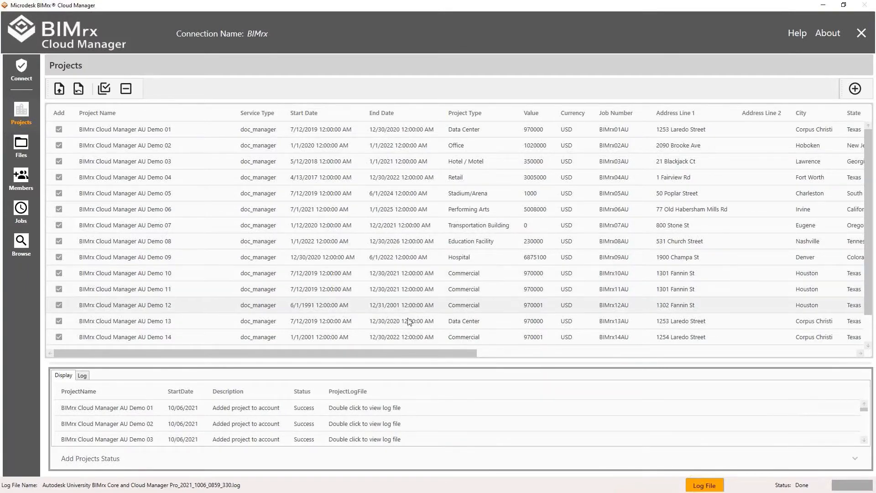
pyautogui.moveTo(401, 364); pyautogui.dragTo(399, 169)
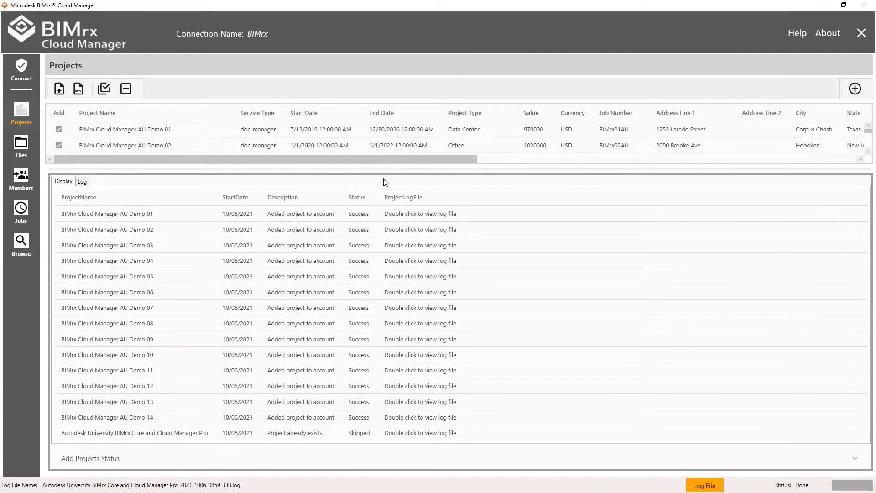
# Step: Update the database, local repository and BIM 360 for BIMrx Cloud Manager AU Demo 01 to 14, copying template files and uploading repository folders
pyautogui.click(21, 249)
pyautogui.click(128, 194)
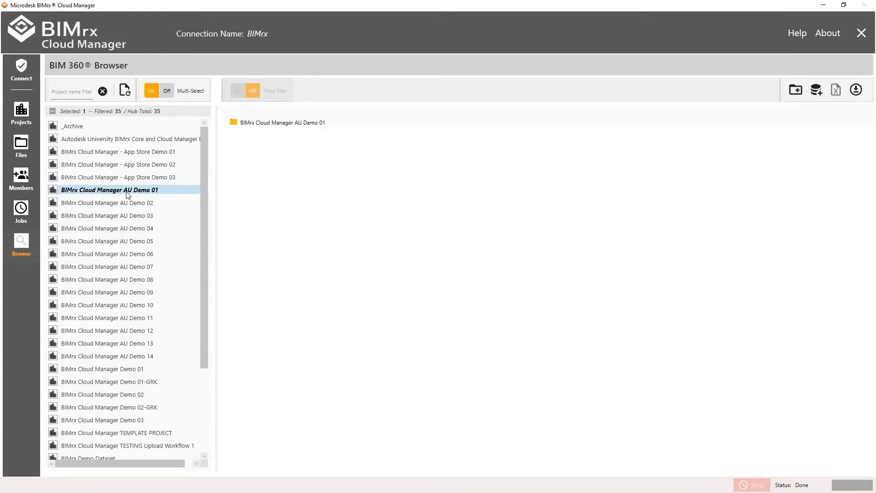
pyautogui.keyDown('shift'); pyautogui.click(119, 359); pyautogui.keyUp('shift')
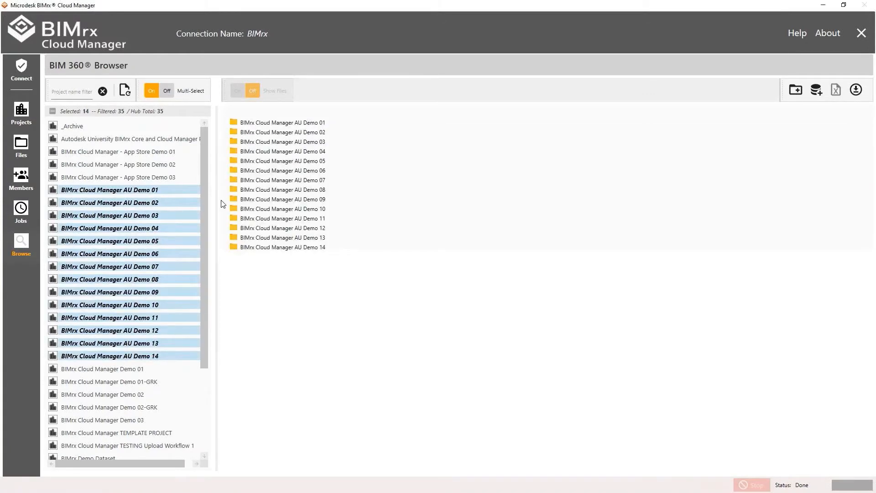
pyautogui.click(797, 91)
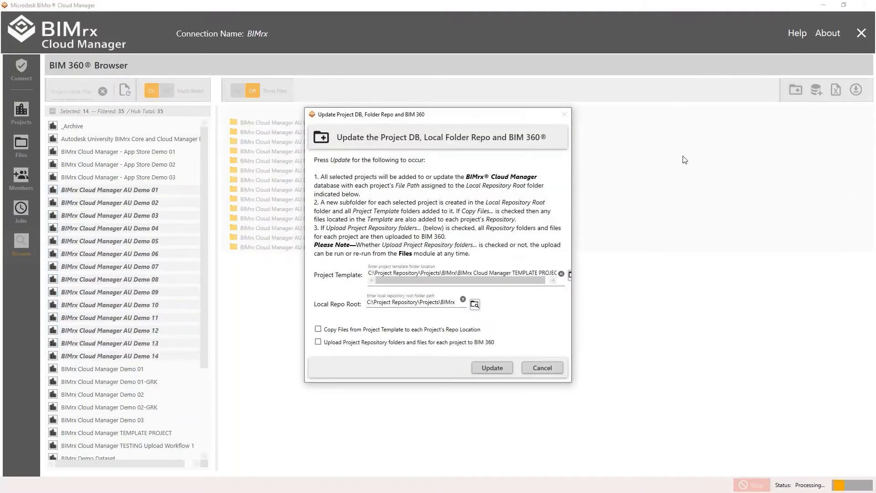
pyautogui.moveTo(470, 273); pyautogui.dragTo(556, 273)
pyautogui.click(421, 302)
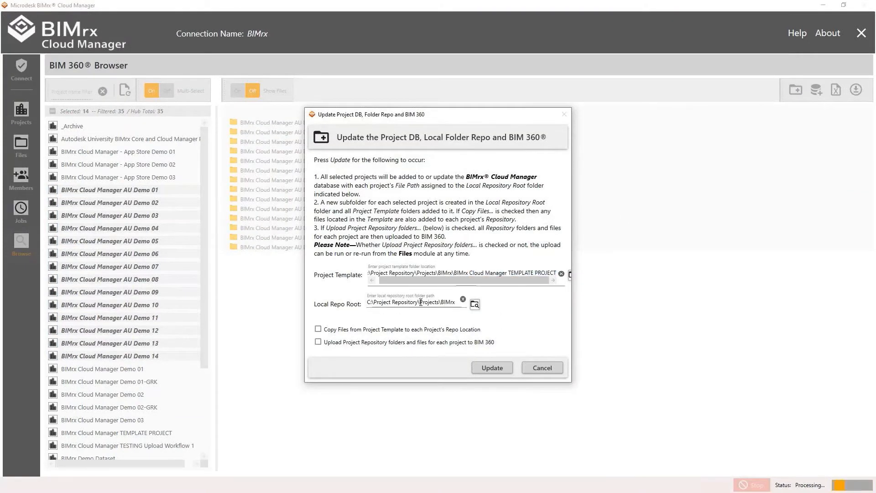
pyautogui.click(318, 330)
pyautogui.click(471, 346)
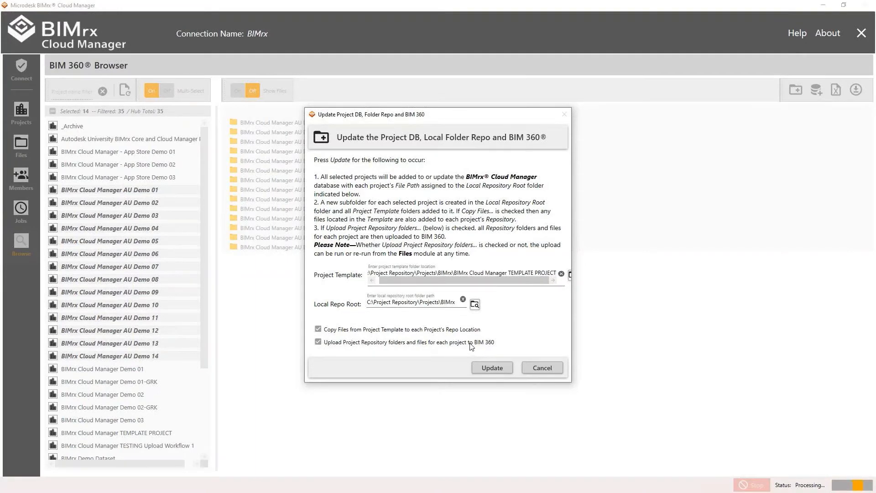
pyautogui.click(487, 372)
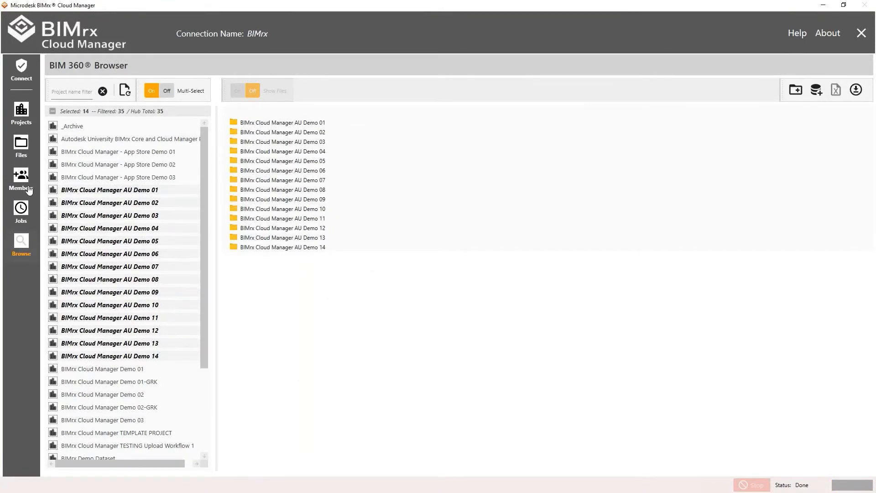
# Step: Display the local repository folders and files of projects AU Demo 01, AU Demo 02 and AU Demo 10
pyautogui.click(21, 145)
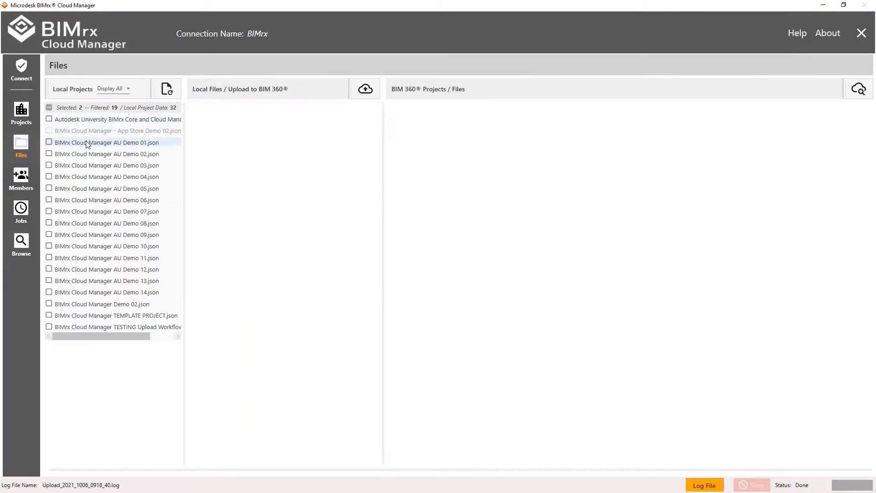
pyautogui.click(88, 143)
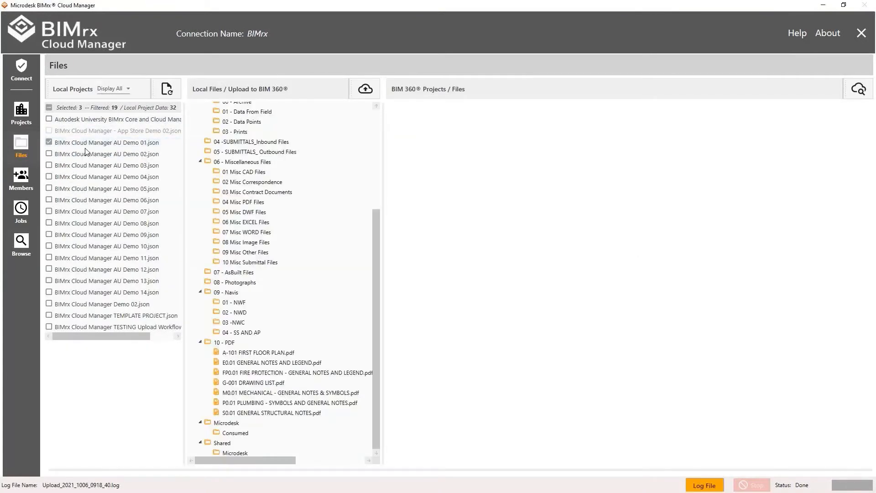
pyautogui.click(87, 155)
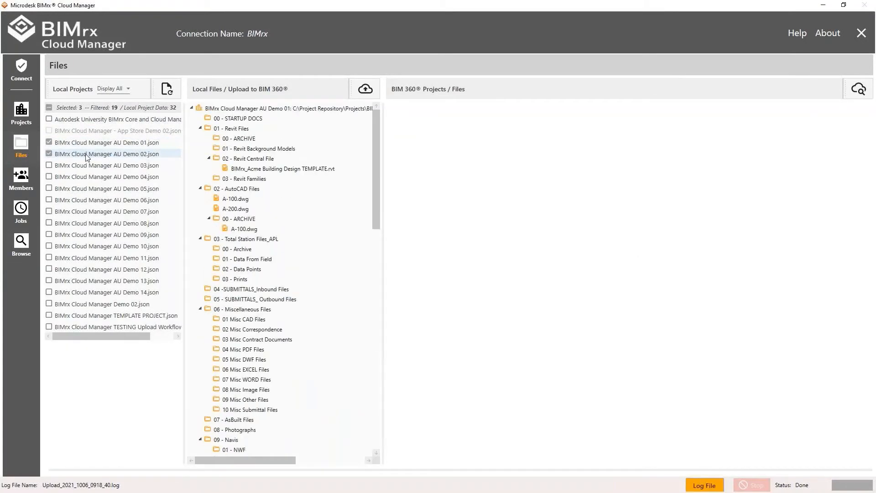
pyautogui.click(90, 248)
pyautogui.click(90, 248)
pyautogui.click(89, 249)
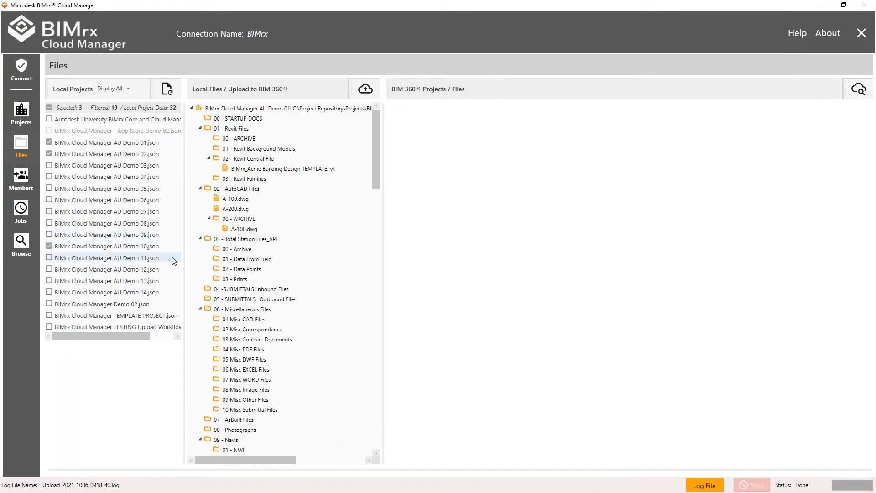
pyautogui.scroll(-15, 268, 248)
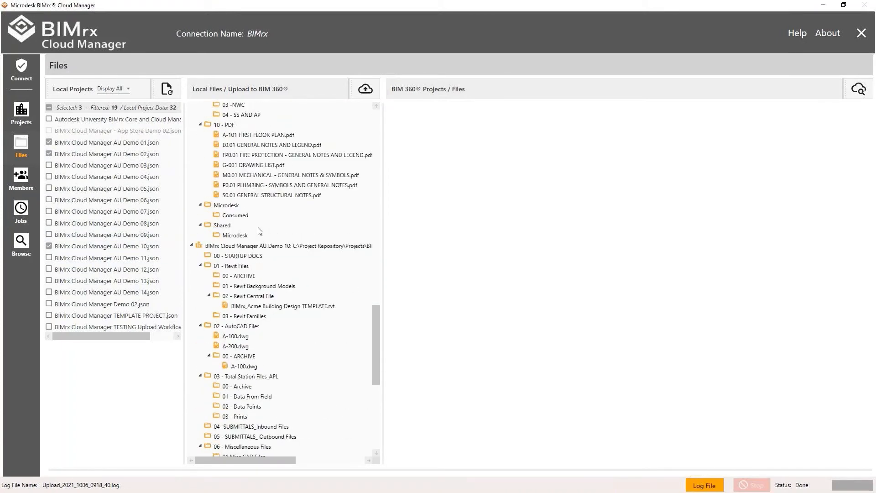
pyautogui.scroll(1, 259, 230)
# Step: Load the BIM 360 contents of the selected projects and examine their uploaded folders and files
pyautogui.click(851, 93)
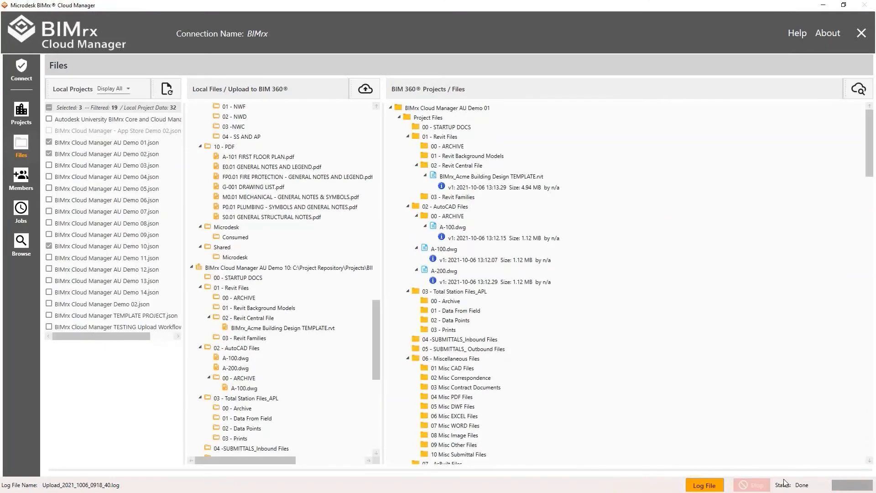
pyautogui.scroll(-5, 533, 145)
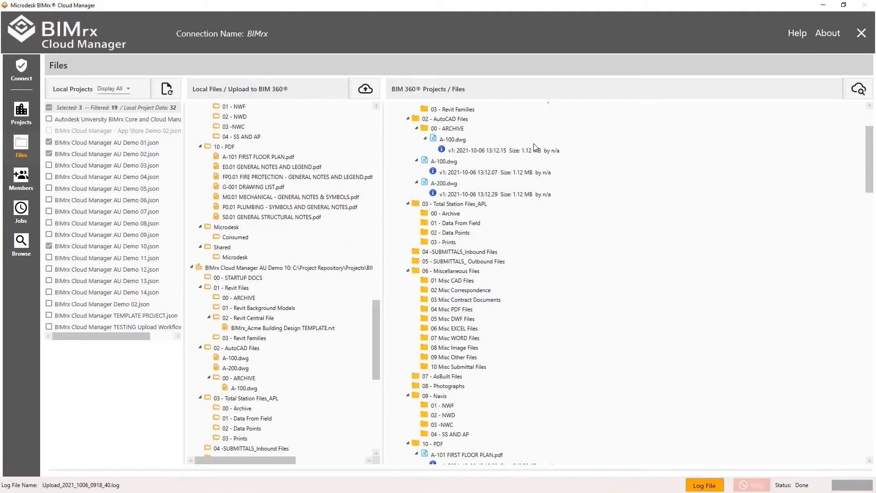
pyautogui.scroll(-10, 533, 145)
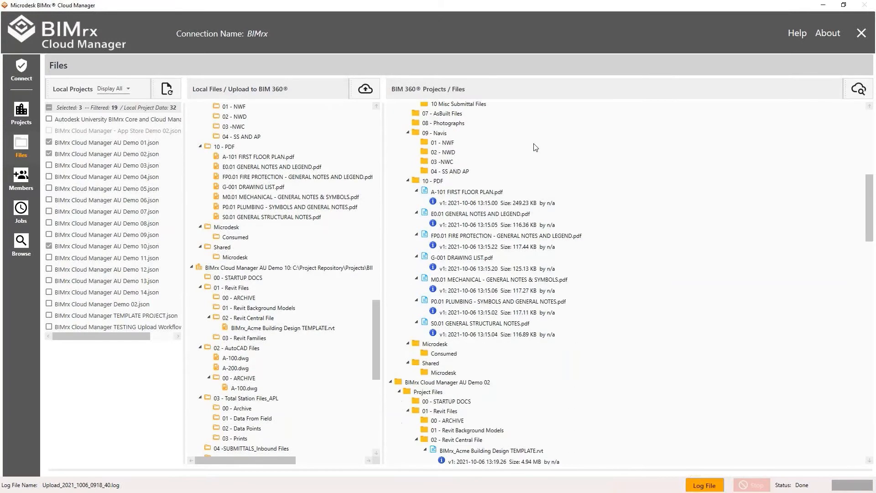
pyautogui.scroll(-15, 536, 147)
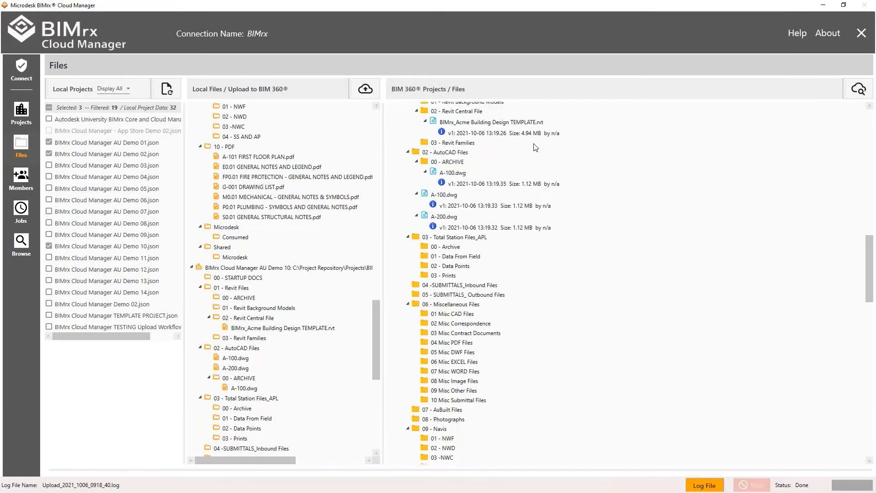
pyautogui.scroll(-2, 535, 147)
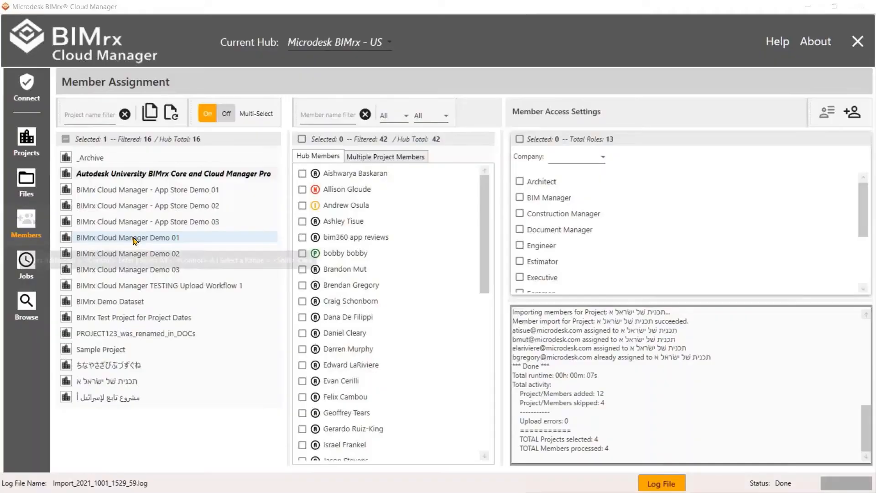
# Step: Select BIMrx Cloud Manager Demo 01, 02, 03 and Autodesk University BIMrx Core and Cloud Manager Pro for member assignment
pyautogui.click(134, 238)
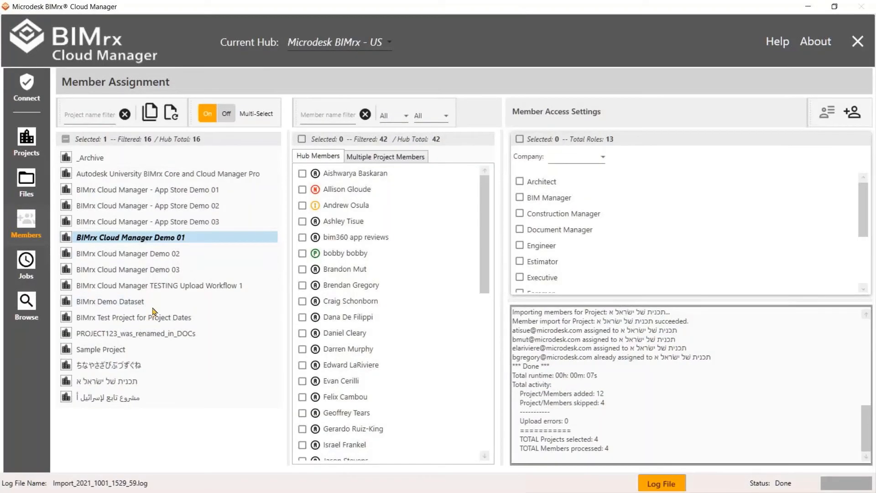
pyautogui.keyDown('shift'); pyautogui.click(132, 270); pyautogui.keyUp('shift')
pyautogui.click(151, 175)
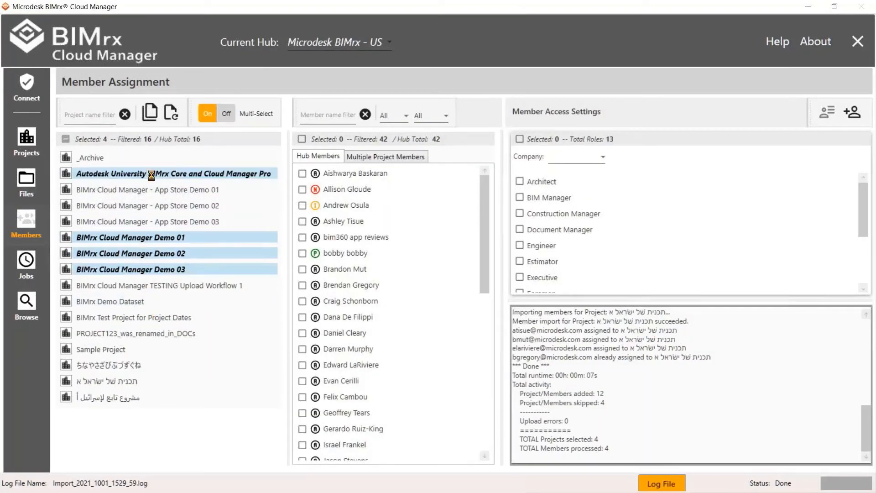
# Step: Filter the hub members to microdesk.com and select the fourth, sixth and tenth members listed
pyautogui.click(440, 117)
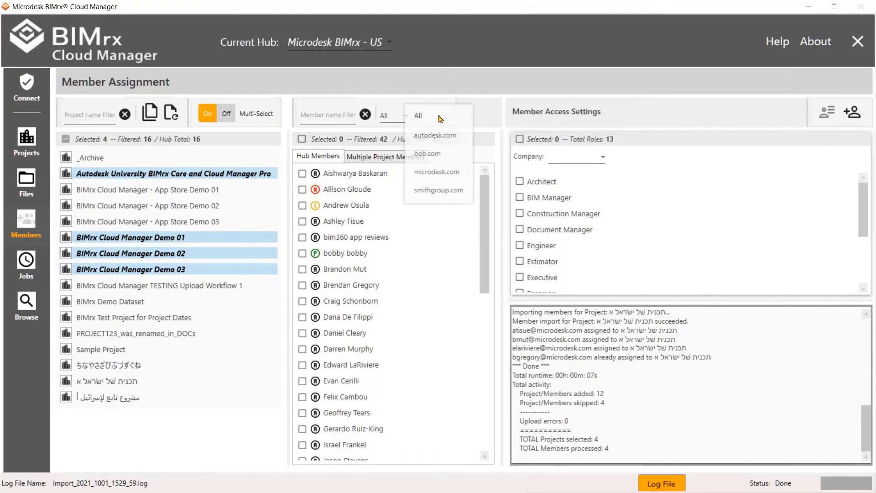
pyautogui.click(437, 172)
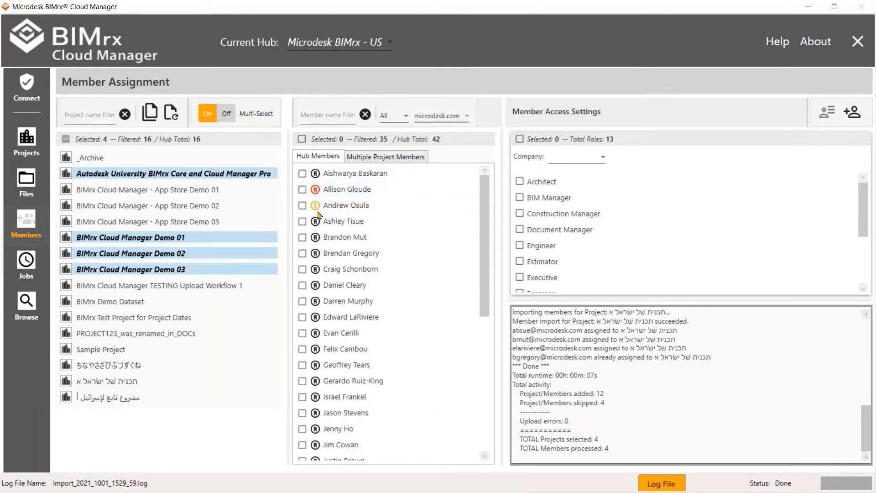
pyautogui.click(302, 222)
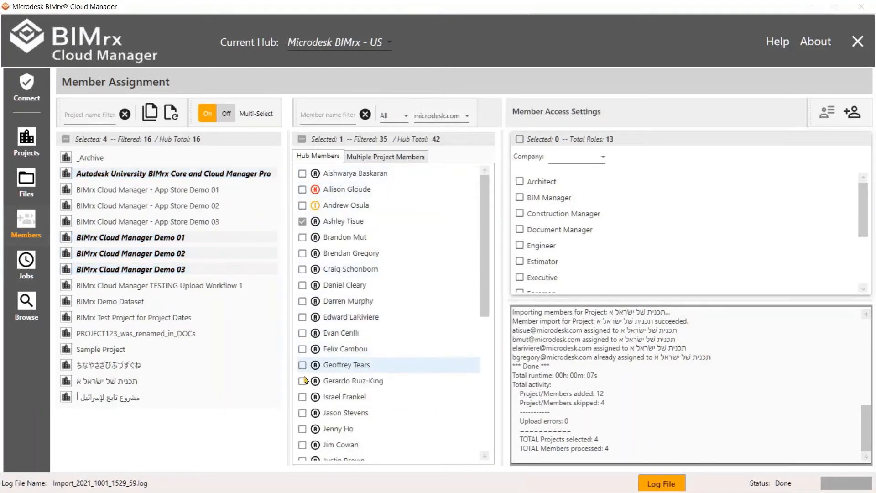
pyautogui.click(302, 317)
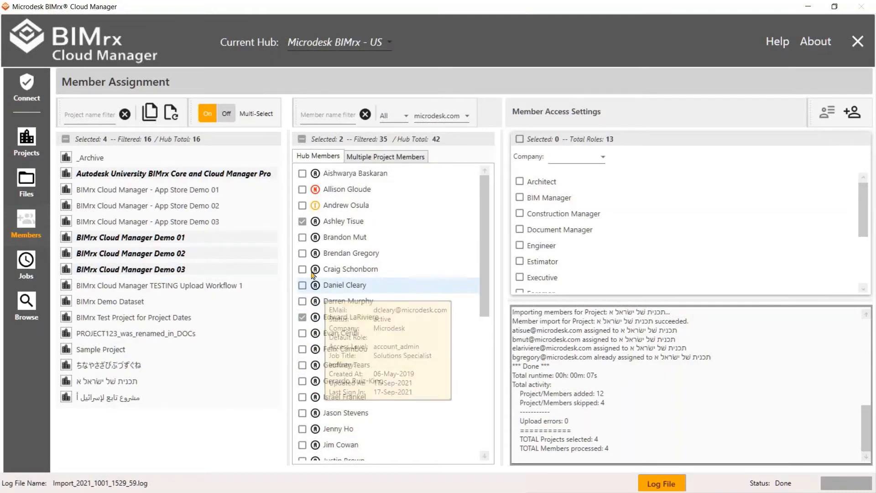
pyautogui.click(302, 253)
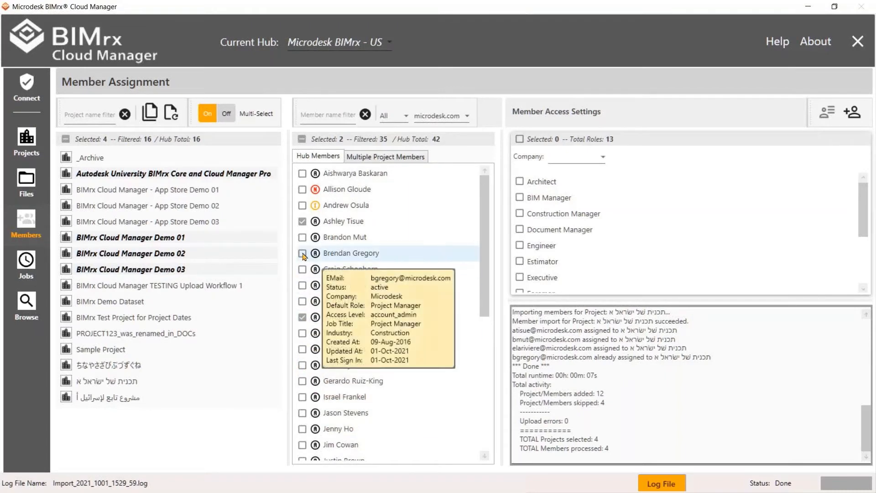
# Step: Assign the selected members to the selected projects with company Microdesk and the BIM Manager role
pyautogui.click(578, 158)
pyautogui.click(558, 207)
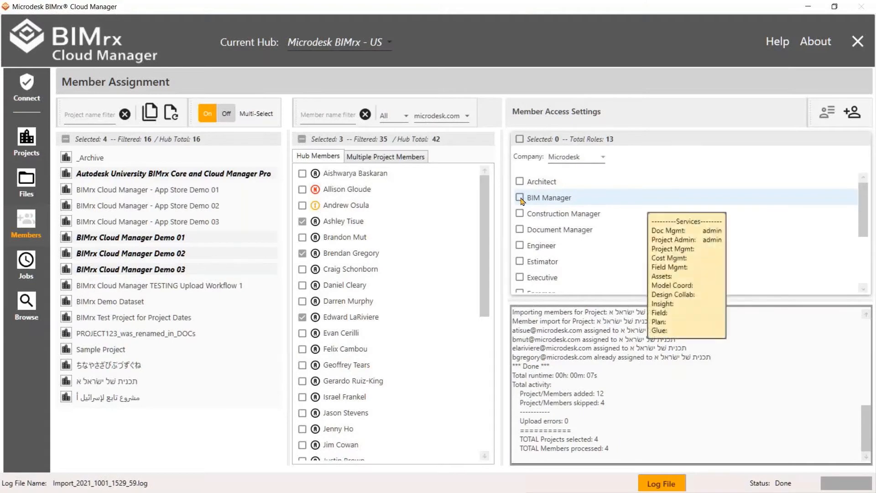
pyautogui.click(520, 197)
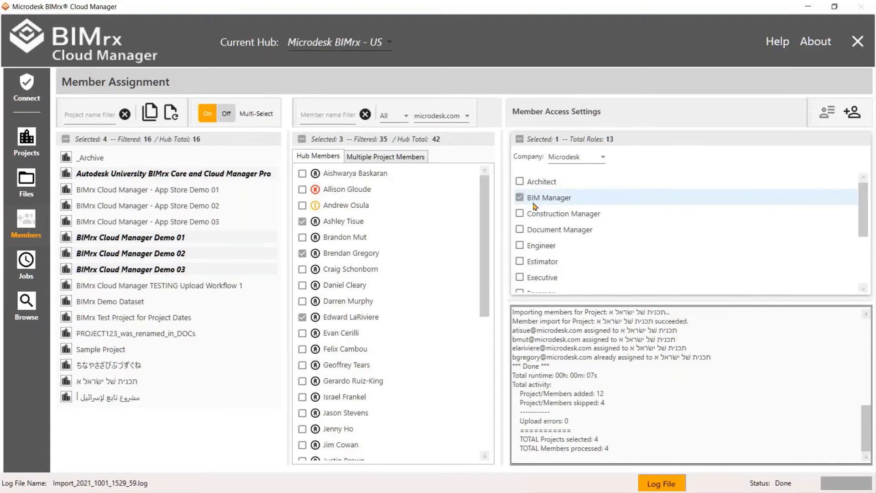
pyautogui.click(851, 112)
pyautogui.click(473, 299)
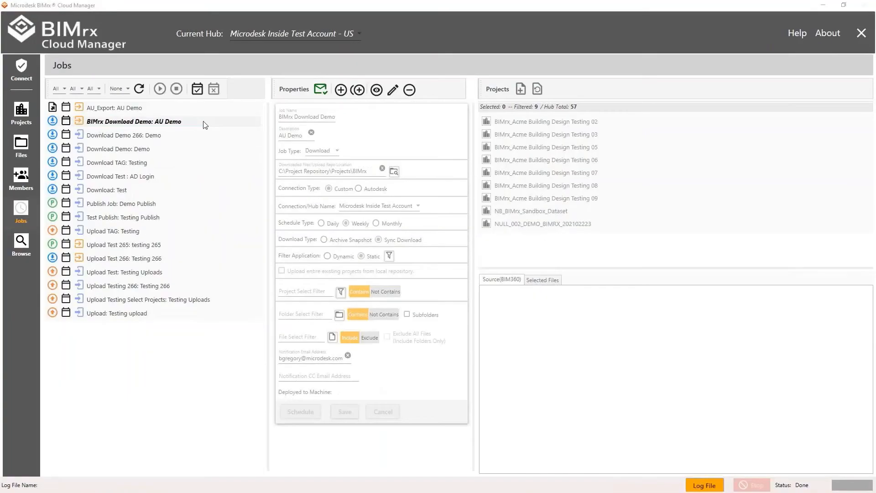
# Step: Open the BIMrx Download Demo job for editing and filter the hub's projects to names containing BIMrx_
pyautogui.click(175, 123)
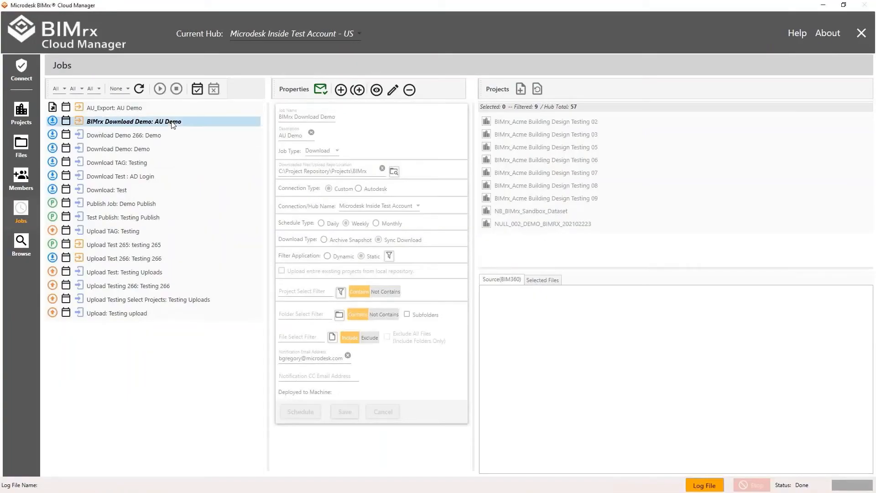
pyautogui.click(392, 91)
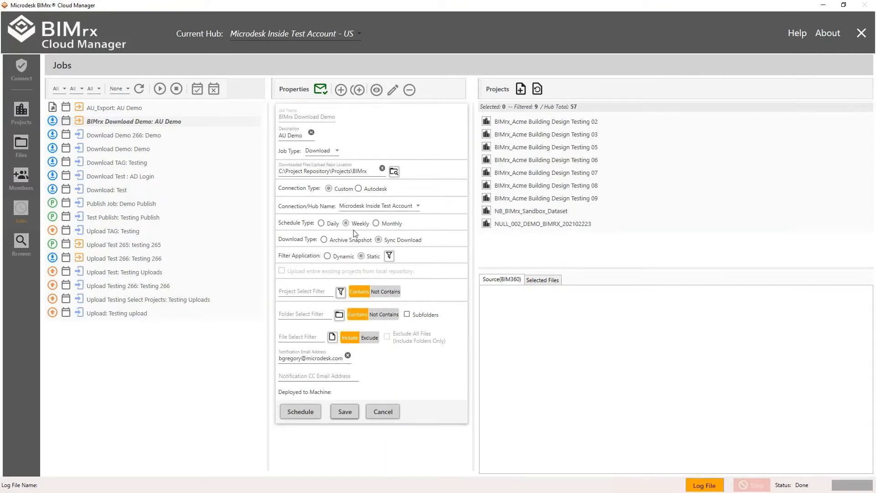
pyautogui.click(390, 257)
pyautogui.moveTo(299, 290)
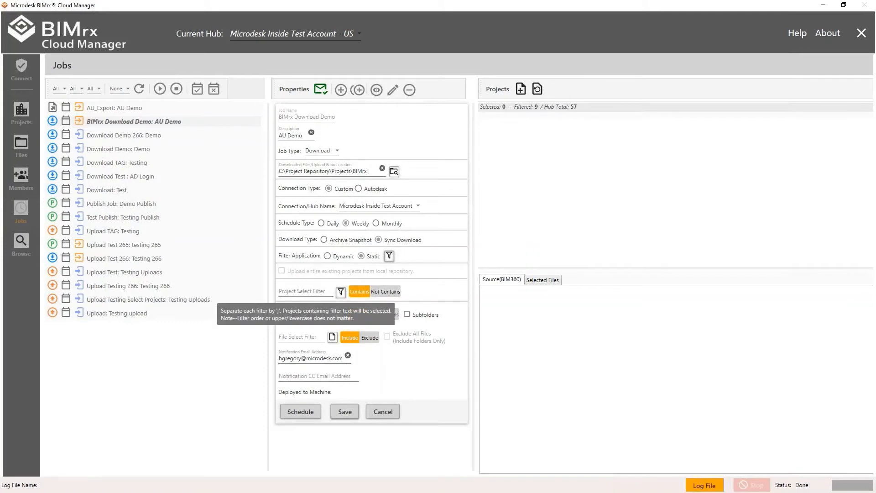
pyautogui.click(305, 292)
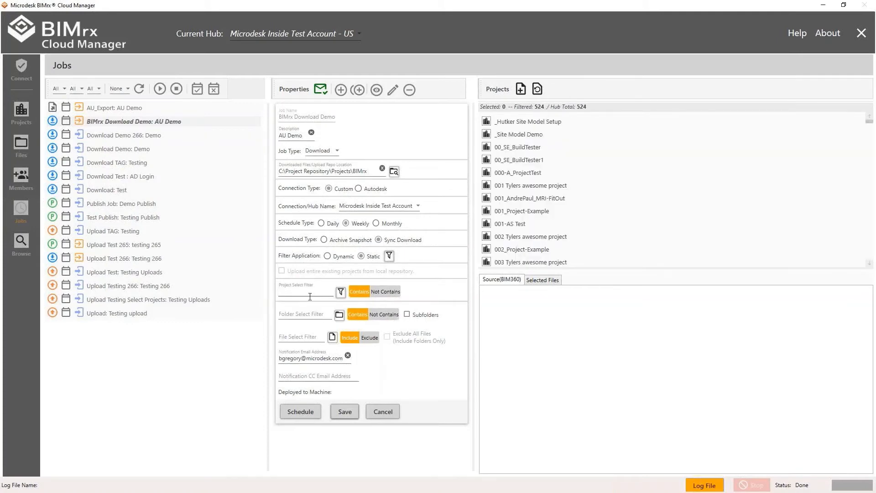
pyautogui.write('BIMrx_')
pyautogui.click(341, 292)
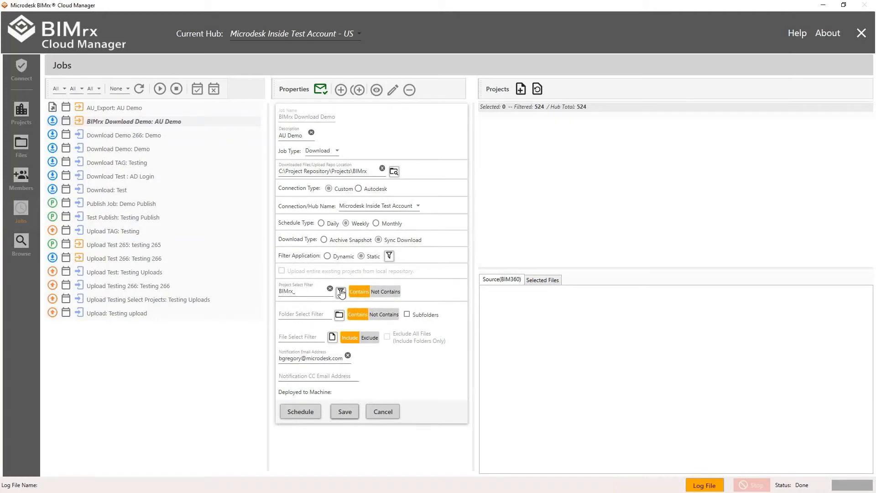
# Step: Load the contents of BIMrx_Acme Building Design Testing 03 and set the file filter to include .rvt and .dwg files
pyautogui.click(566, 151)
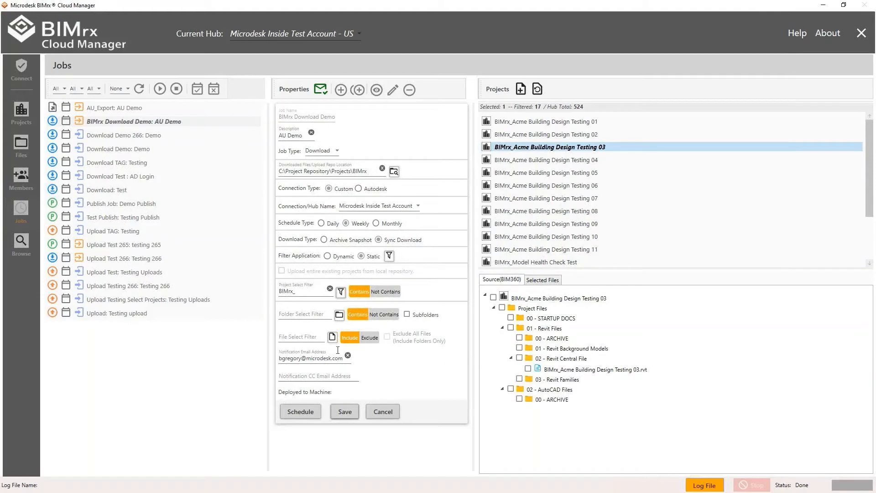
pyautogui.click(285, 340)
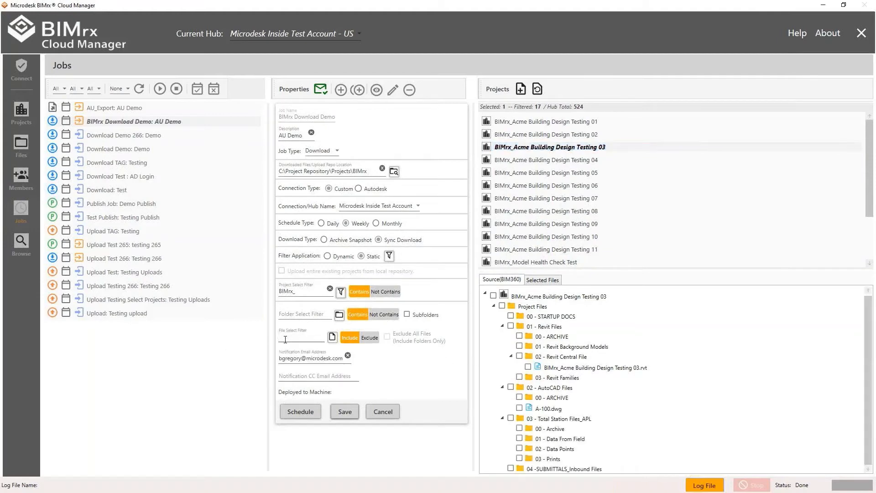
pyautogui.write('.rvt')
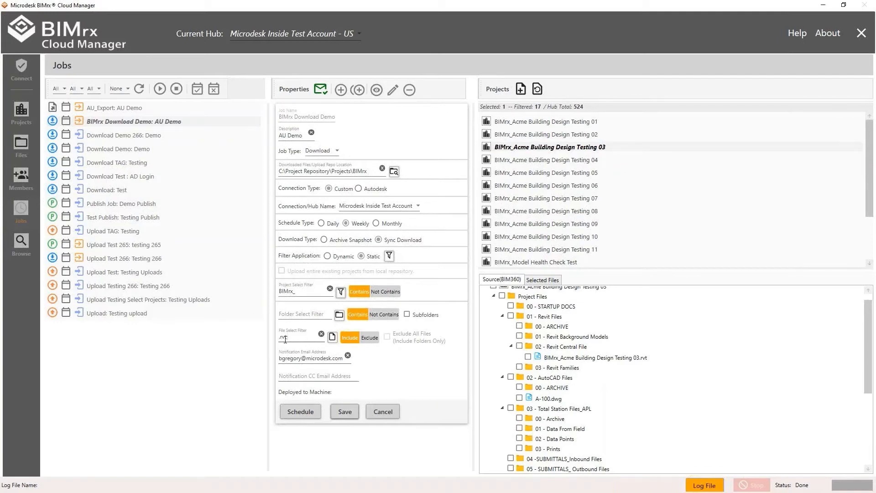
pyautogui.write('.dwg')
pyautogui.click(343, 337)
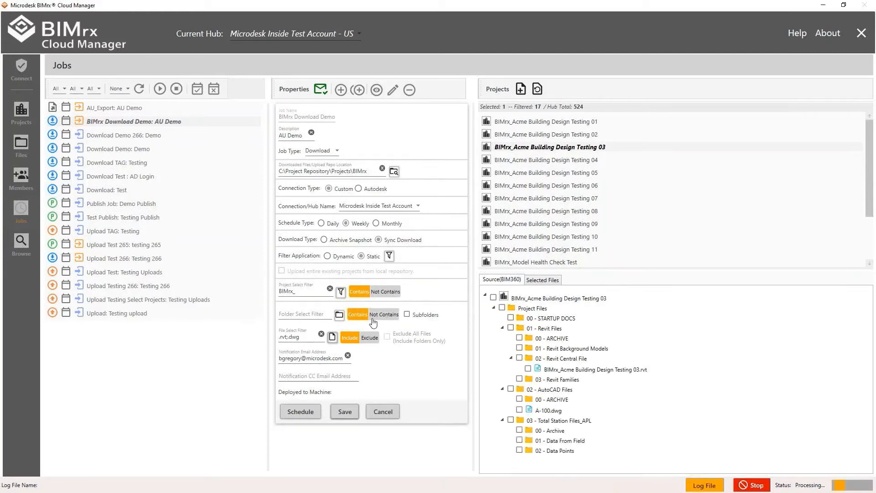
# Step: Filter the project's folders to those containing Revit
pyautogui.click(293, 316)
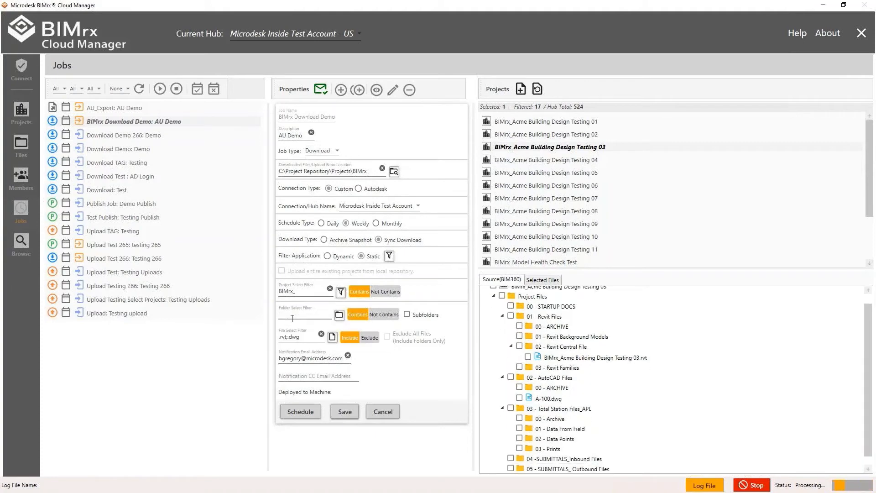
pyautogui.write('Revit')
pyautogui.click(340, 316)
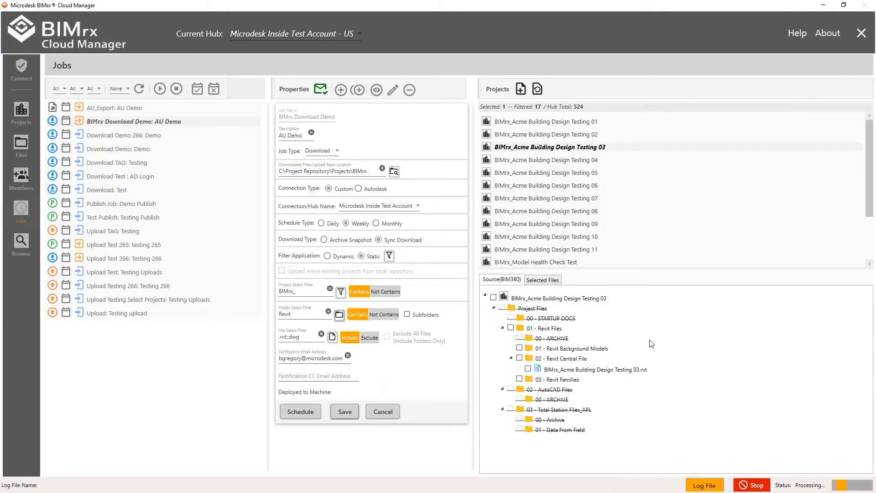
# Step: Include the whole 01 - Revit Files folder with its subfolders and central model in the download, and save the job
pyautogui.scroll(-2, 651, 344)
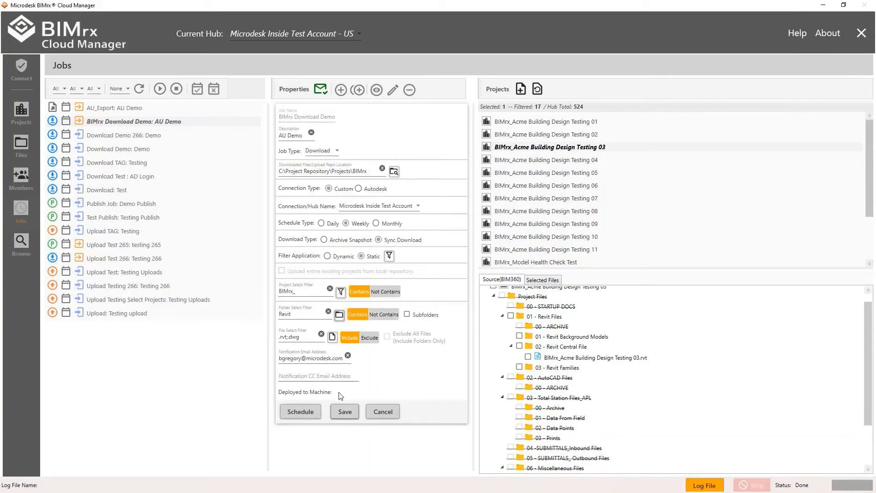
pyautogui.click(528, 356)
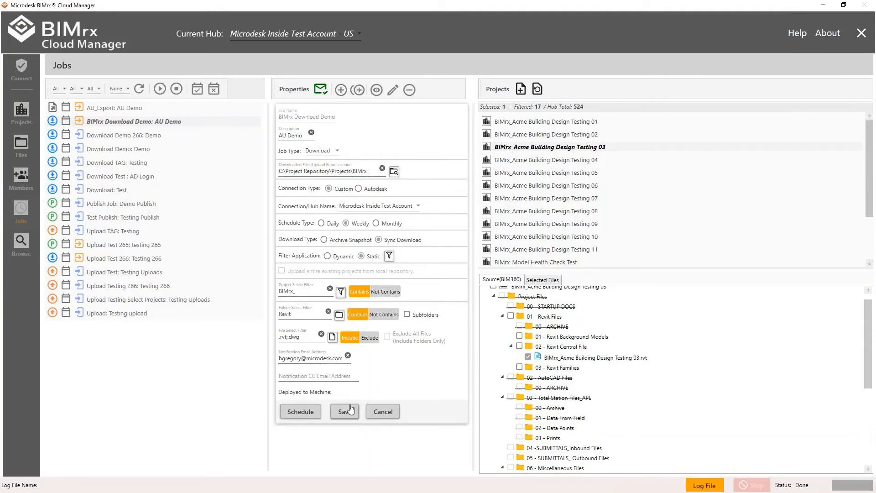
pyautogui.click(511, 316)
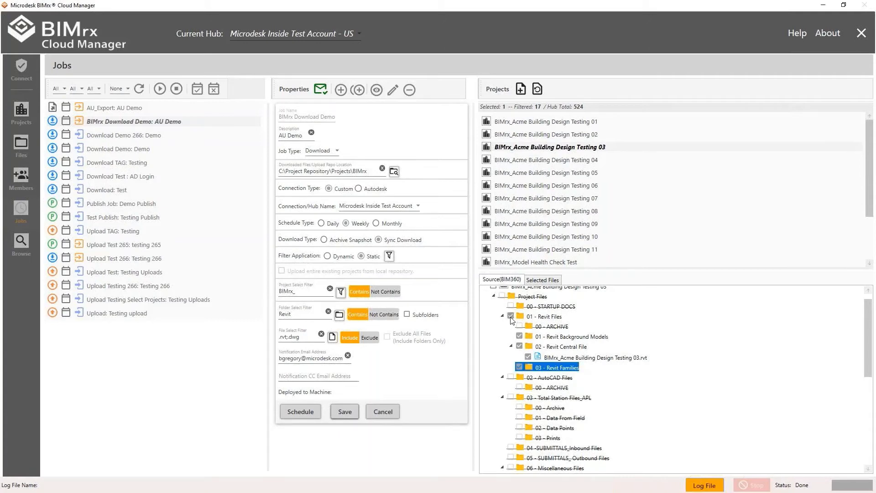
pyautogui.click(341, 413)
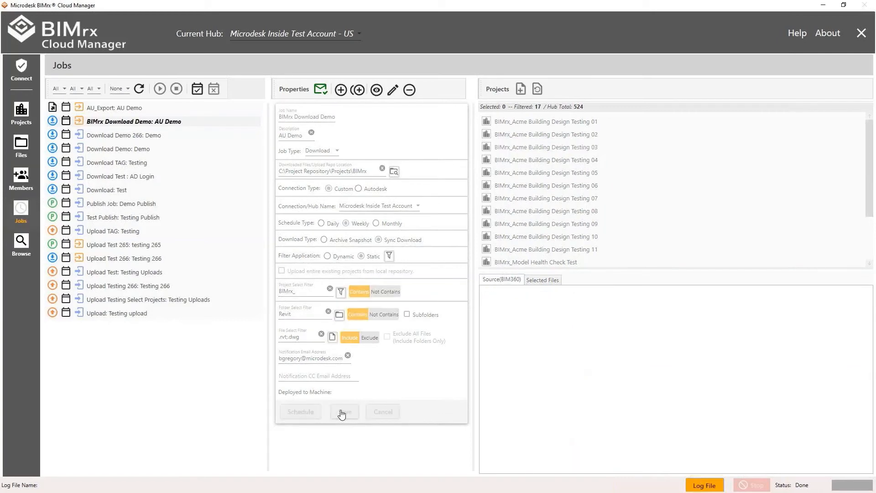
# Step: Add the BIMrx Download Demo job to Windows Task Scheduler, deployed to the local machine
pyautogui.click(197, 88)
pyautogui.click(390, 280)
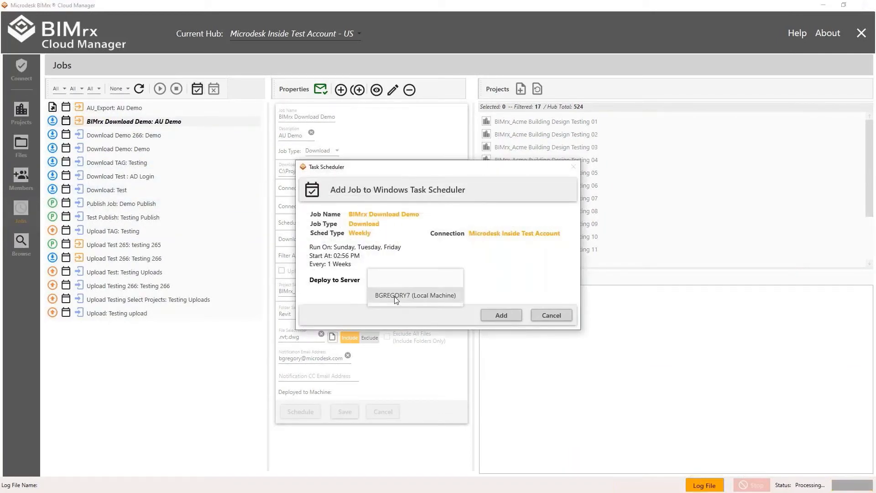
pyautogui.click(393, 298)
pyautogui.click(497, 315)
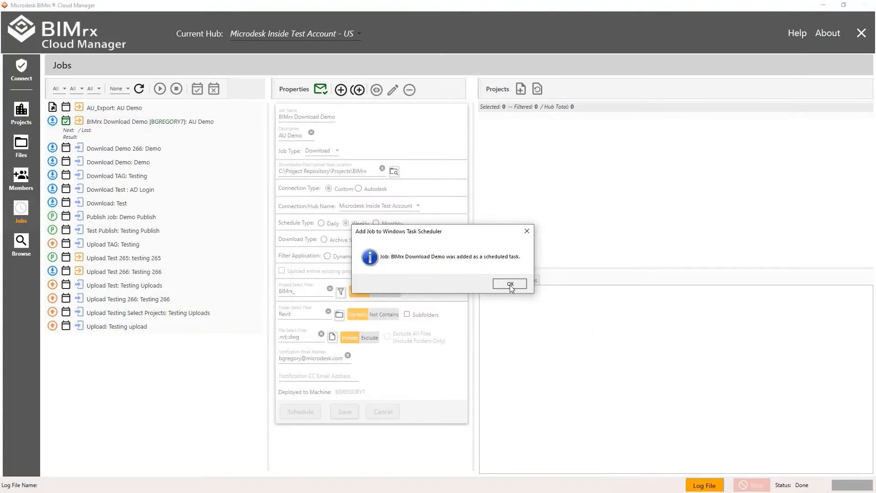
pyautogui.click(510, 283)
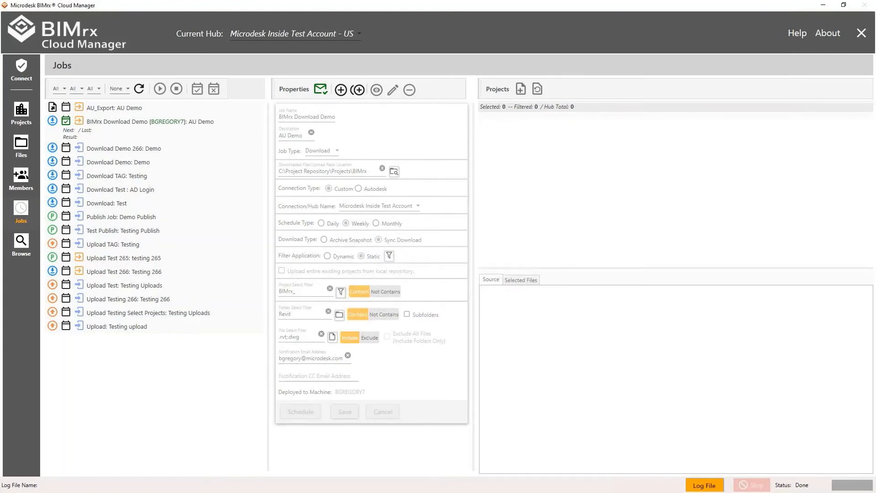